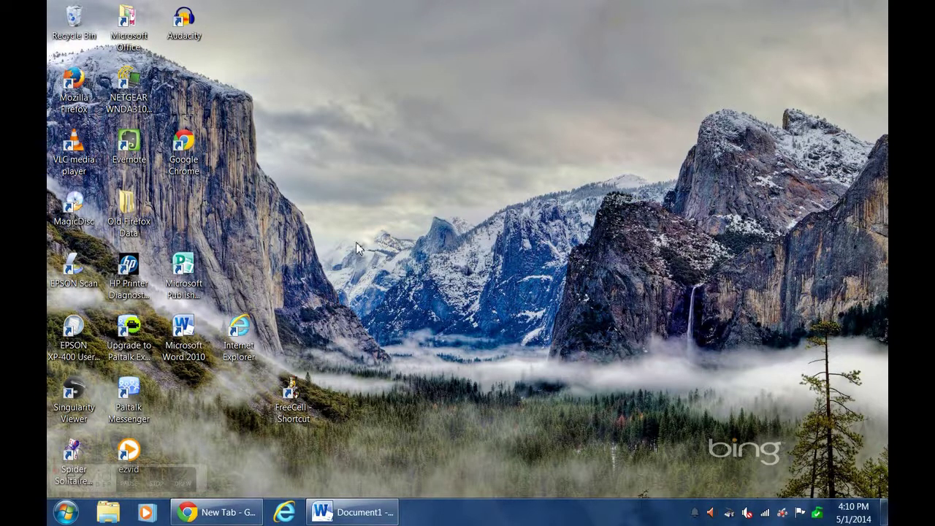
Restore Chrome and load the Realtek home page from the pasted address.
left_click(224, 515)
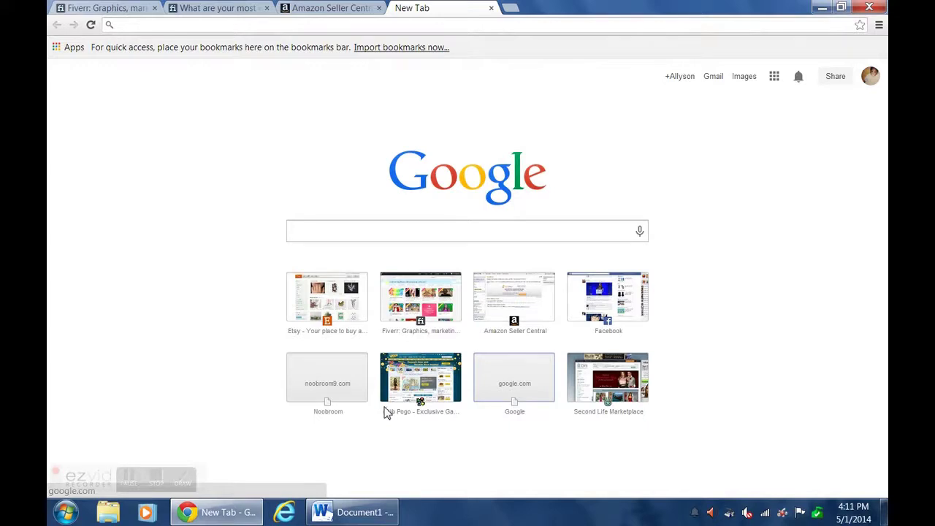
left_click(446, 25)
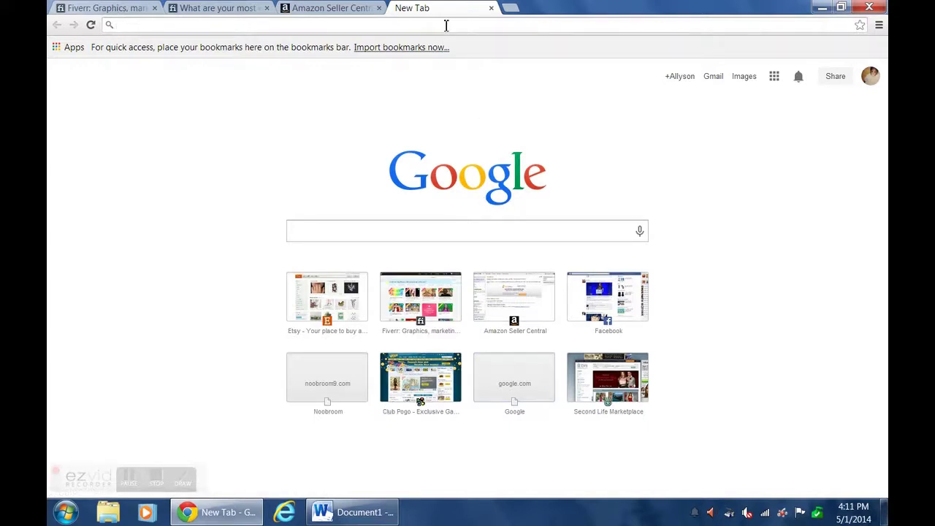
type("http://www.realtek.com.tw/")
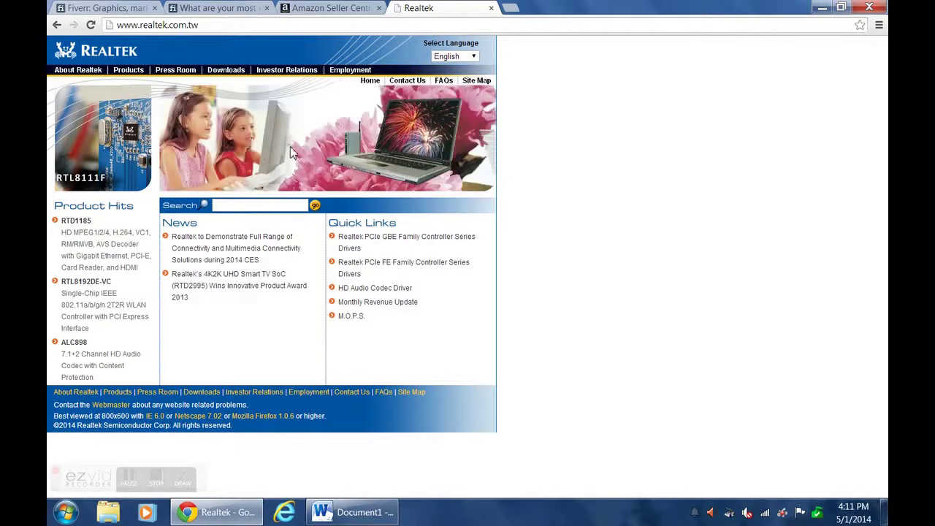
Go to Downloads, High Definition Audio Codecs, and accept the terms to reach the driver list.
left_click(233, 74)
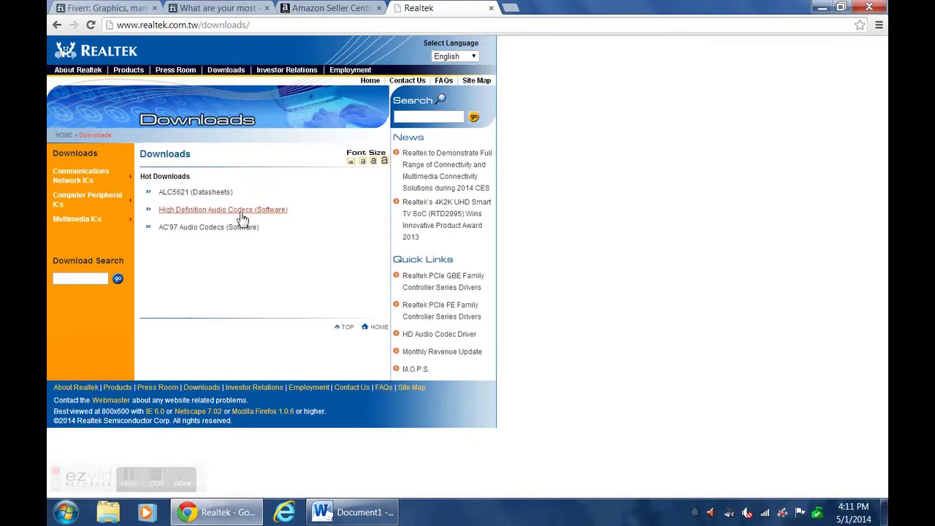
left_click(241, 212)
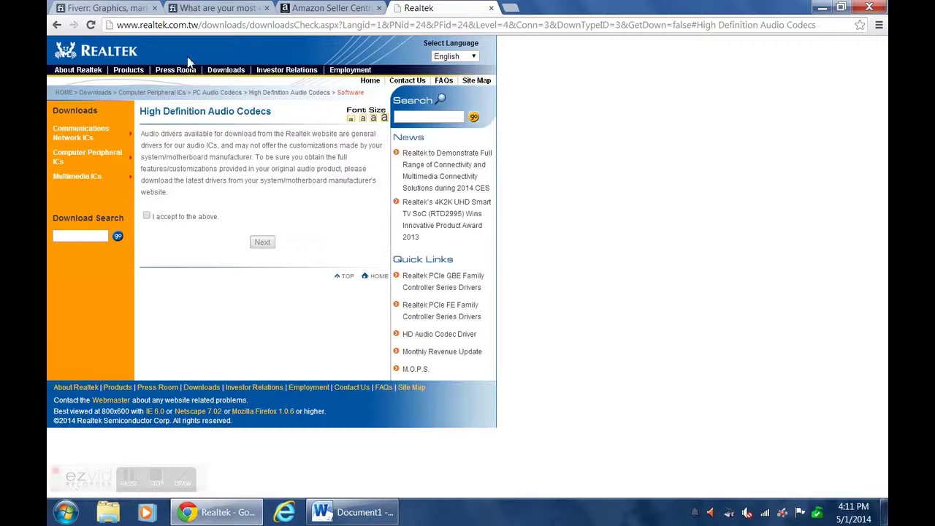
left_click(146, 215)
left_click(263, 247)
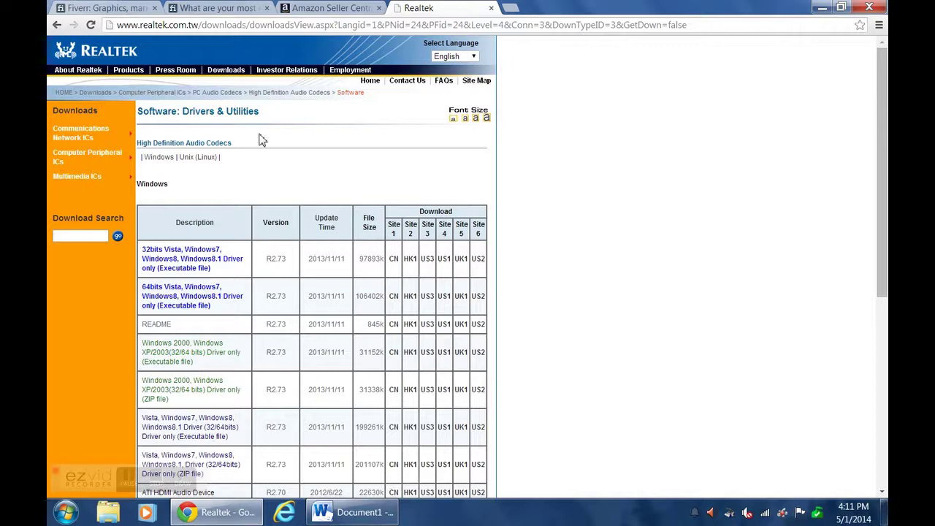
scroll(262, 139, "down", 2)
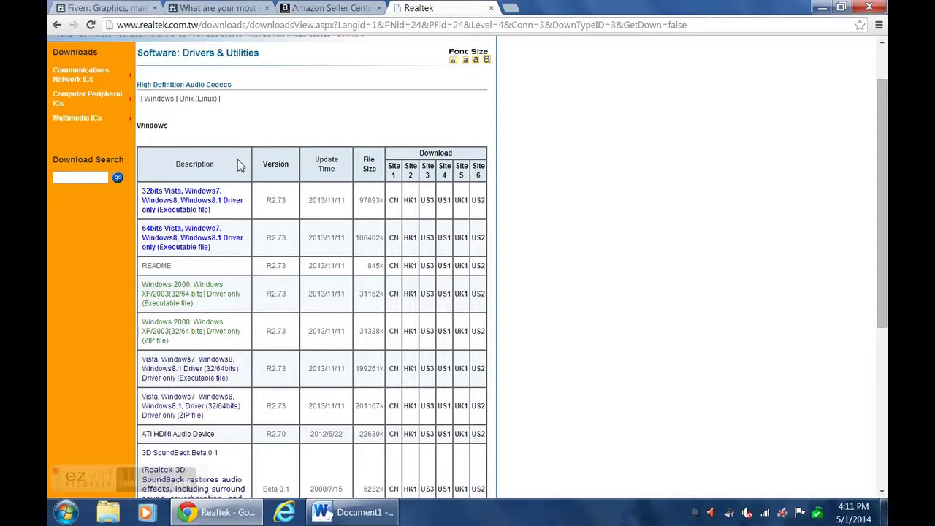
left_click(70, 513)
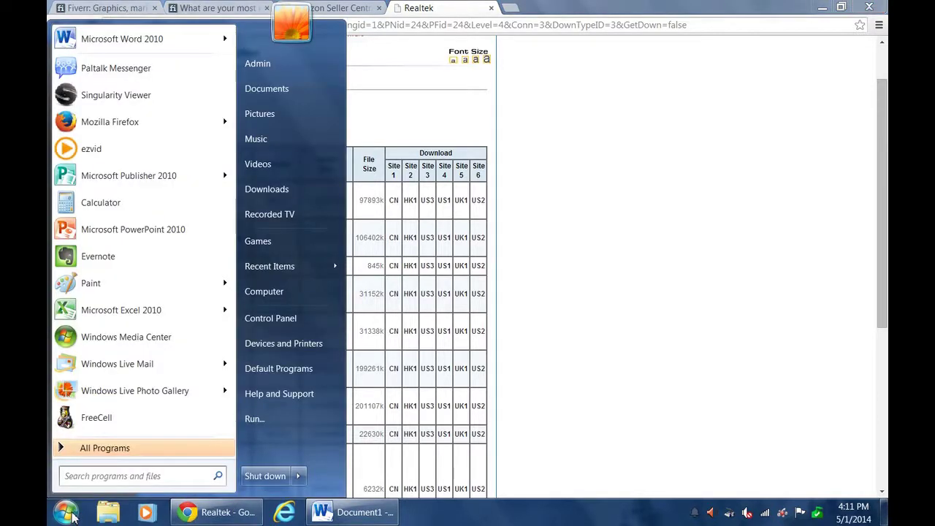
right_click(304, 296)
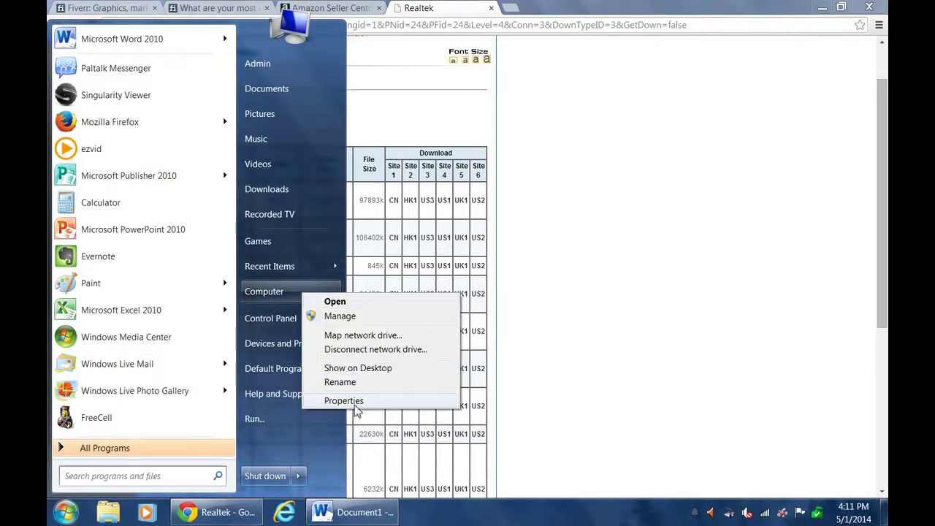
left_click(344, 401)
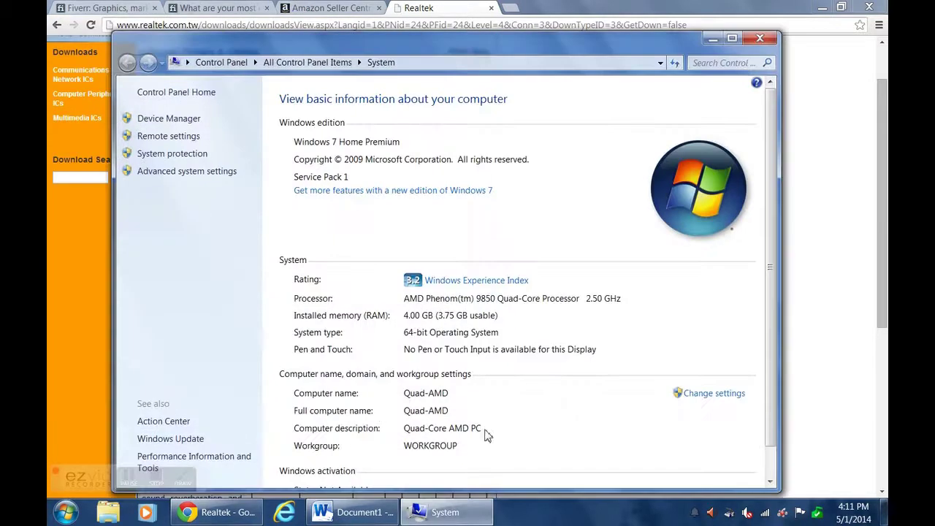
scroll(541, 166, "down", 1)
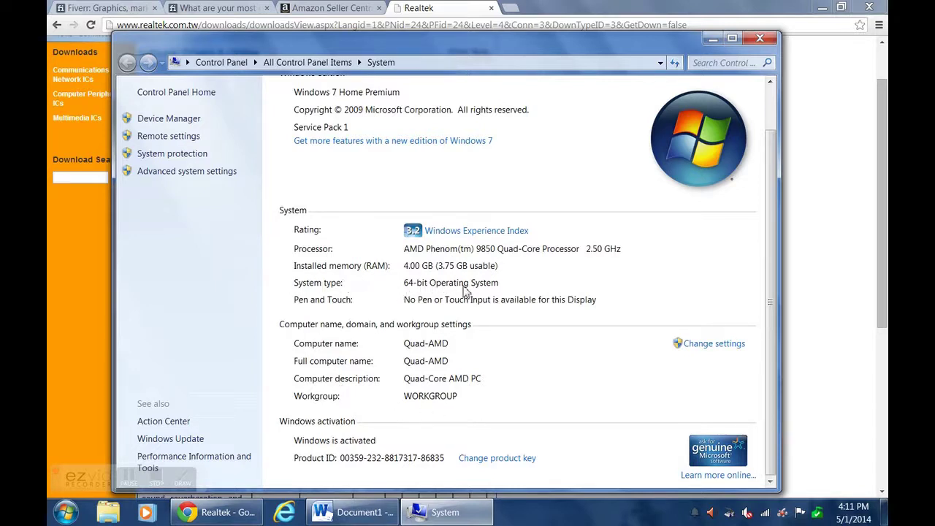
left_click(759, 38)
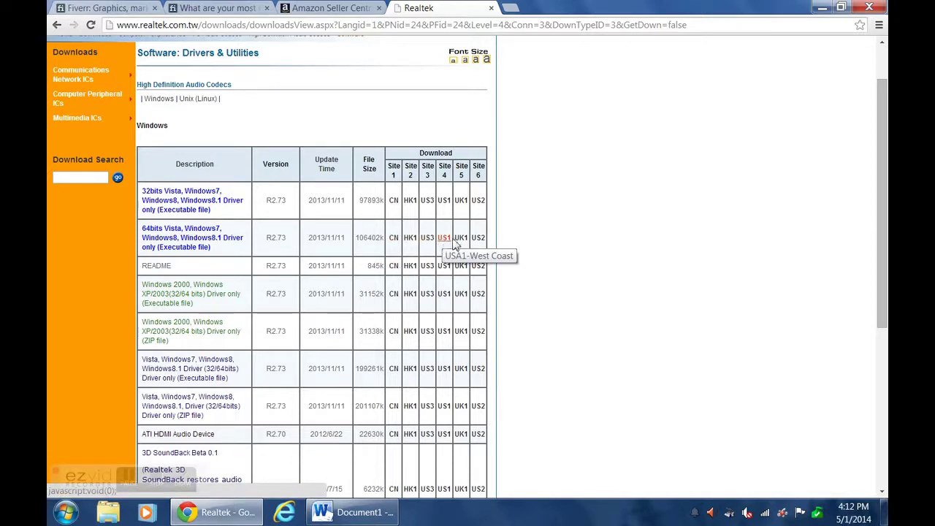
scroll(494, 250, "up", 1)
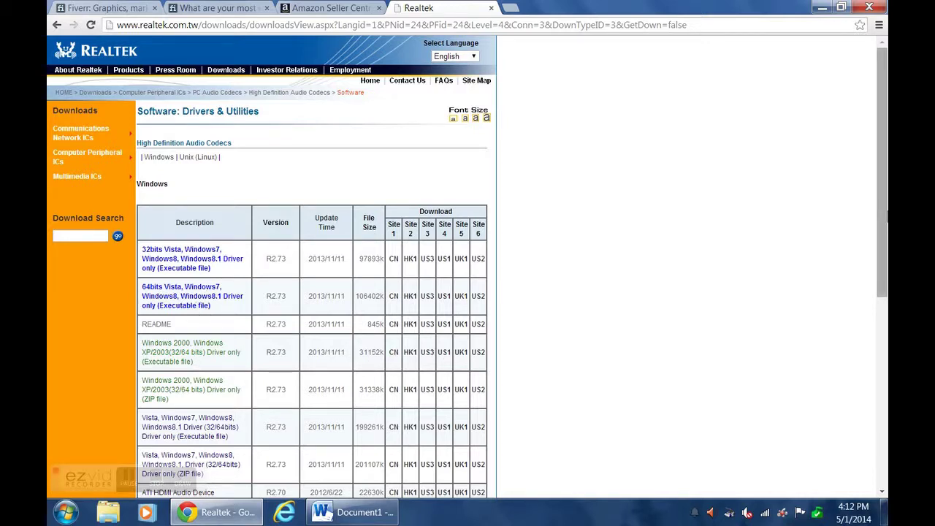
Minimize Chrome and unmute the speakers from the tray volume control.
left_click(822, 8)
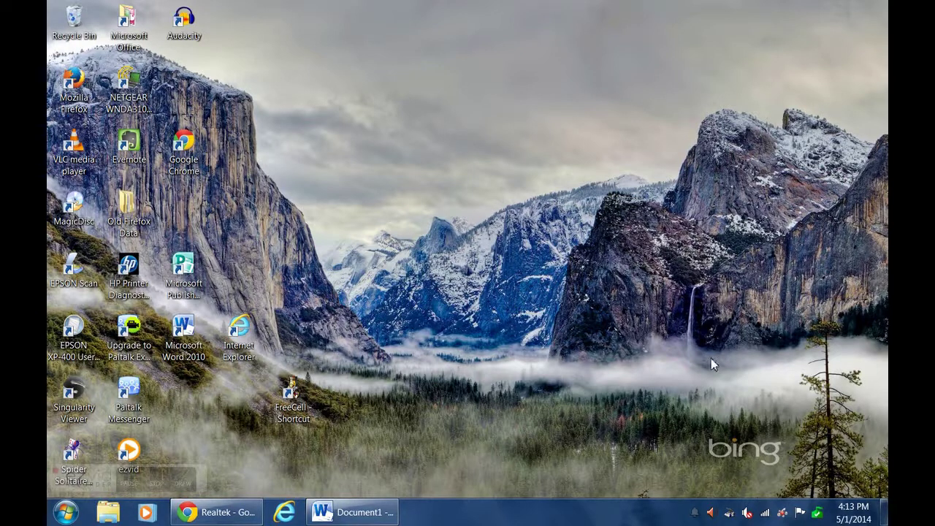
left_click(747, 514)
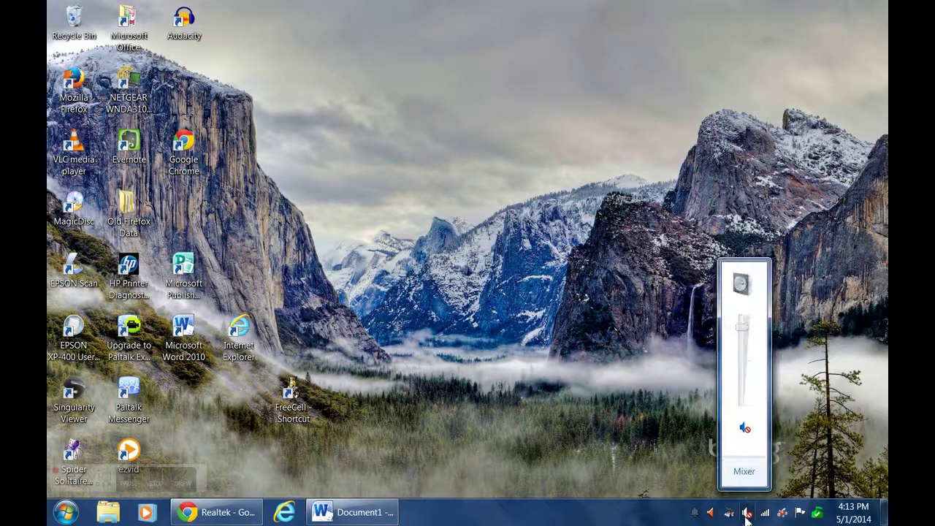
left_click(744, 428)
left_click(679, 428)
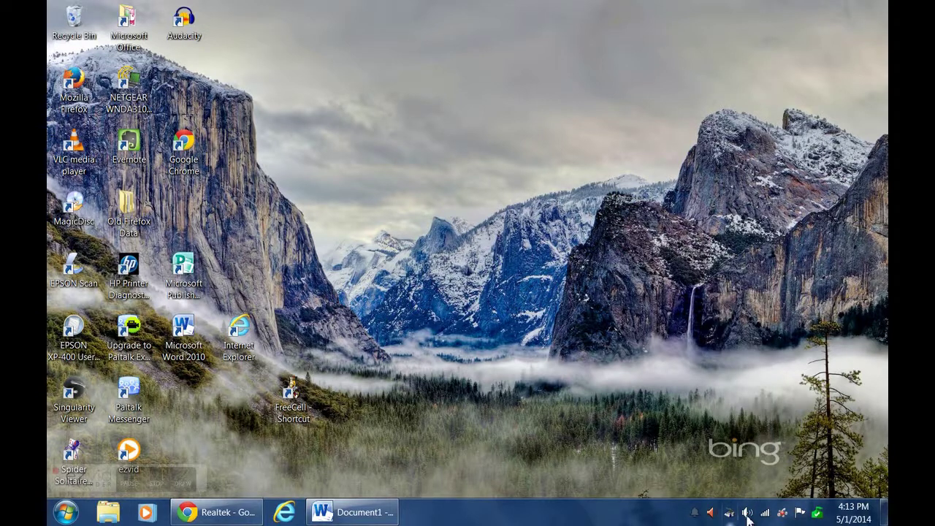
Show the Sound dialog's recording devices and move it to the screen centre.
right_click(746, 514)
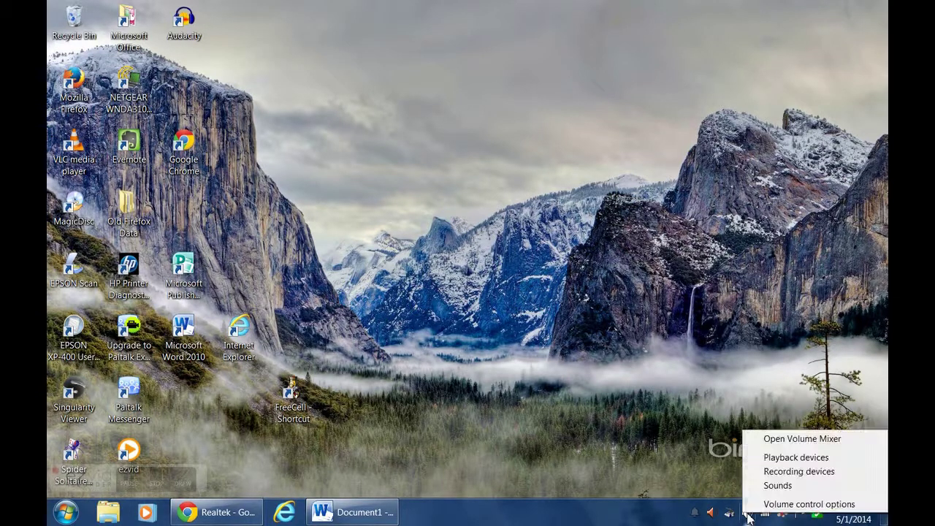
left_click(777, 472)
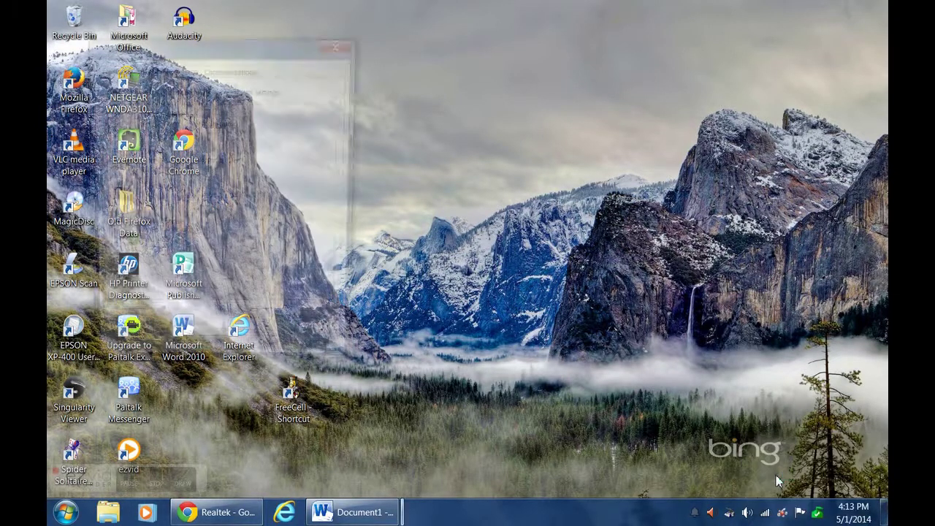
left_click_drag(259, 47, 593, 52)
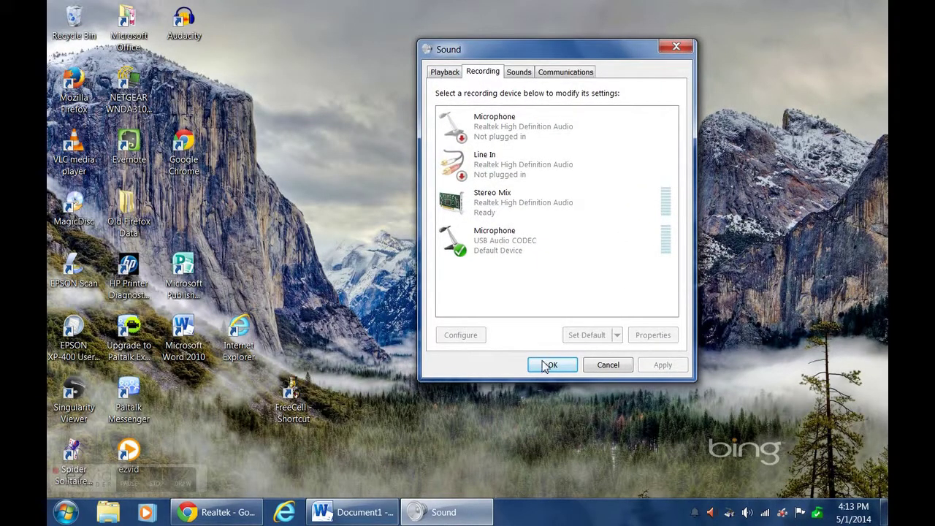
Confirm Stereo Mix is shown and enabled, select it, and close the Sound dialog with OK.
right_click(518, 285)
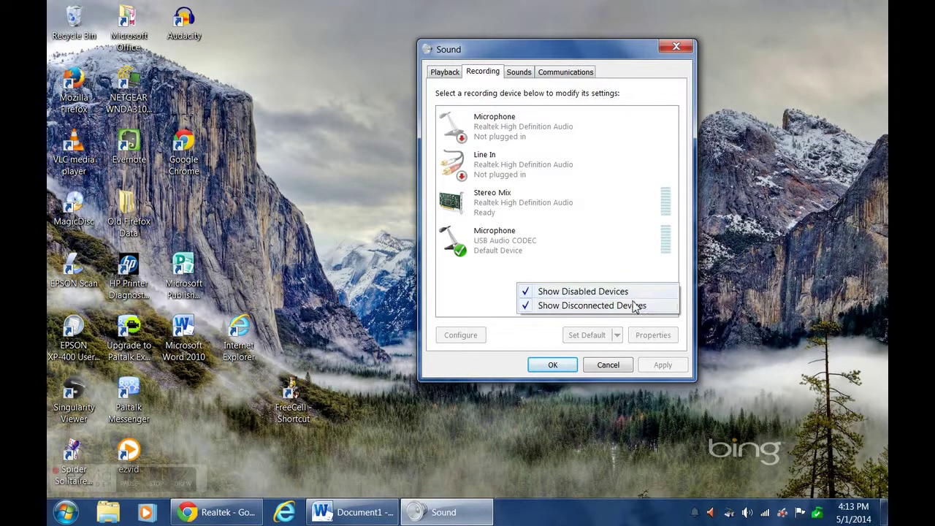
left_click(503, 310)
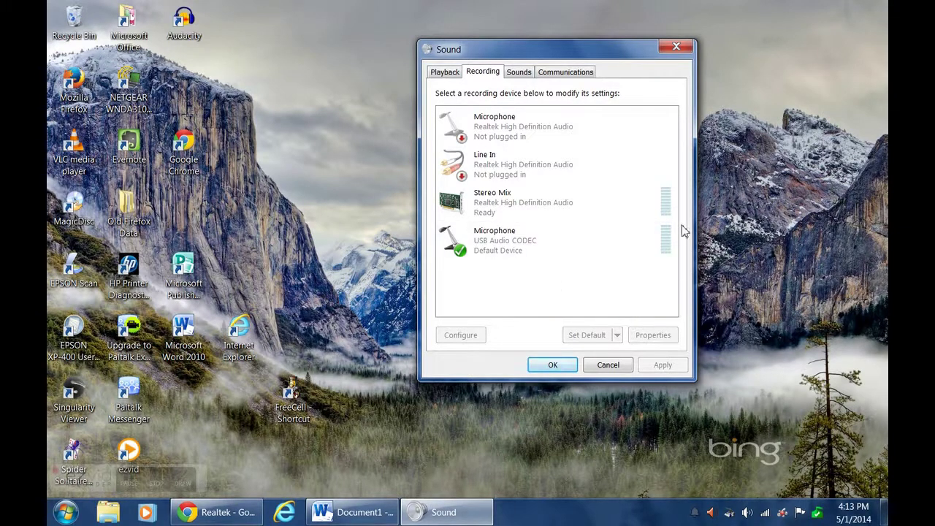
right_click(525, 208)
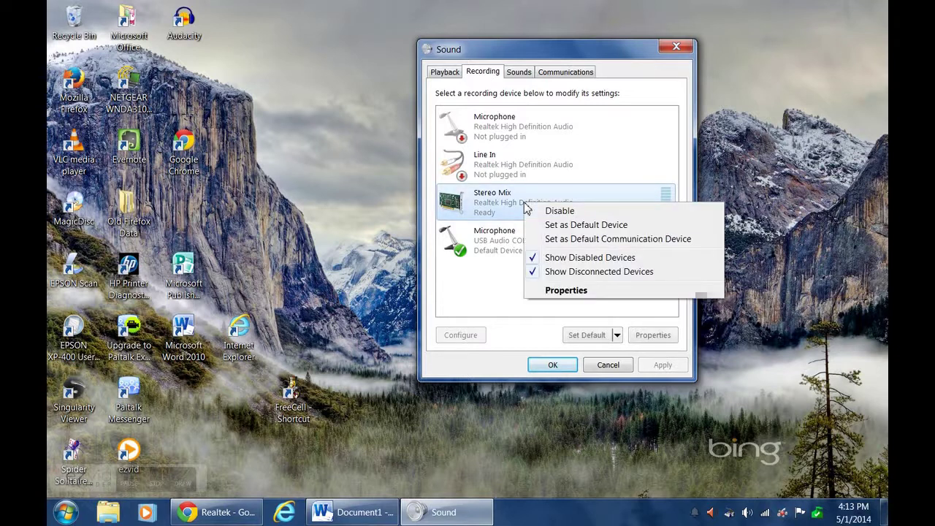
left_click(497, 319)
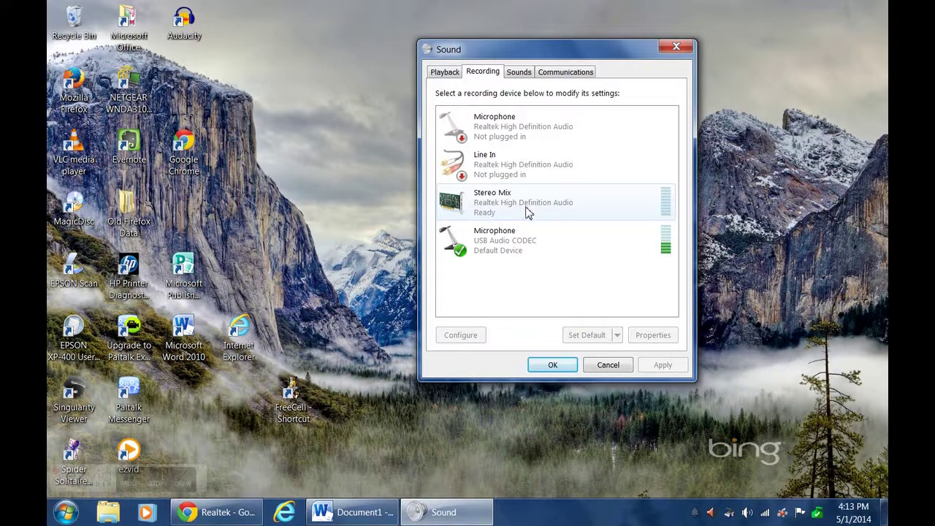
left_click(522, 204)
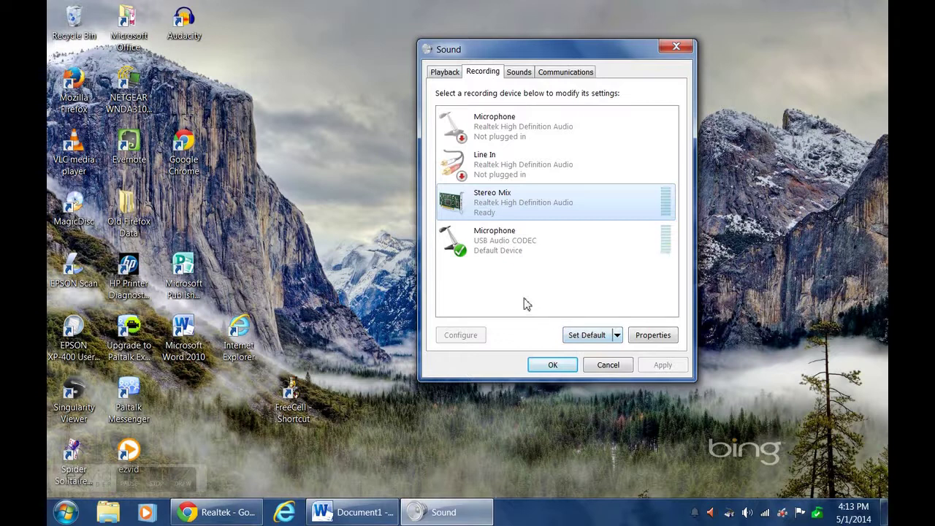
left_click(550, 364)
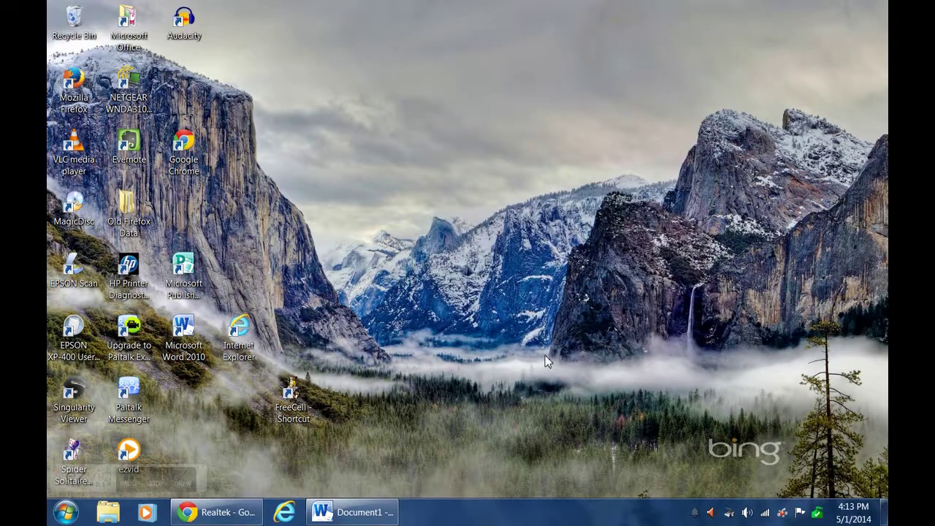